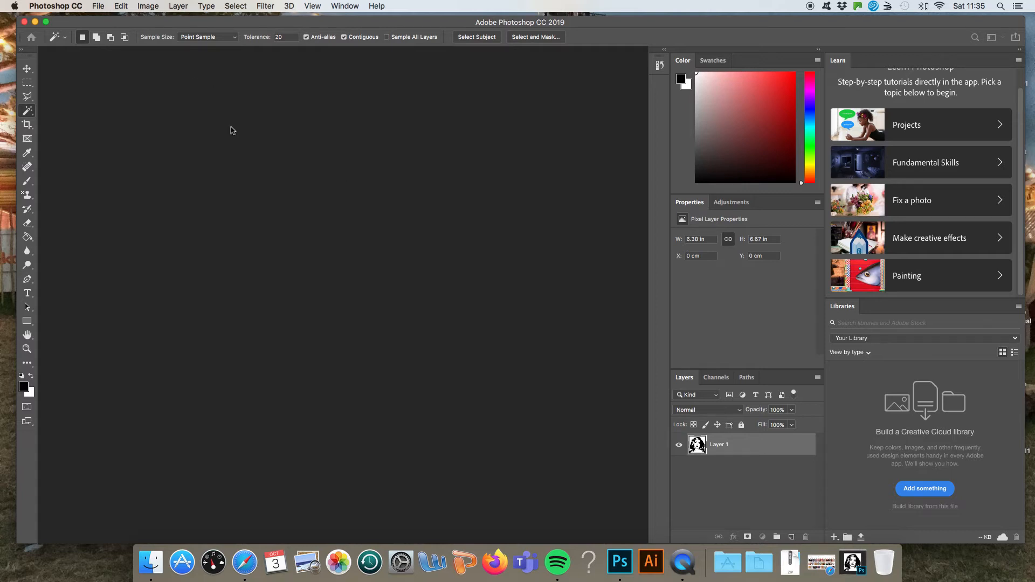
Step: Start a new print document from the A4 preset and name it PUNK
{"action": "key", "text": "super+n"}
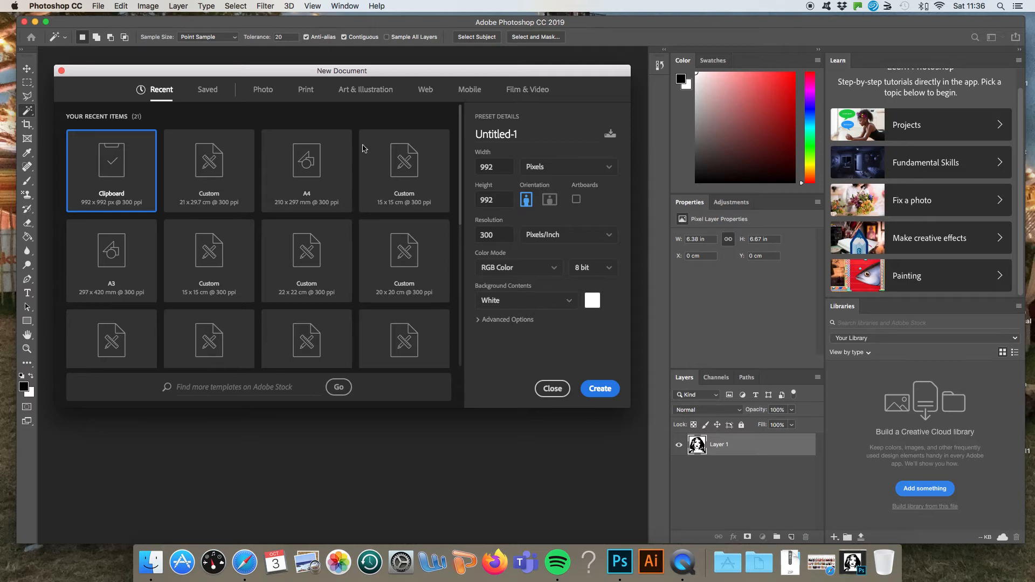
{"action": "left_click", "coordinate": [308, 92]}
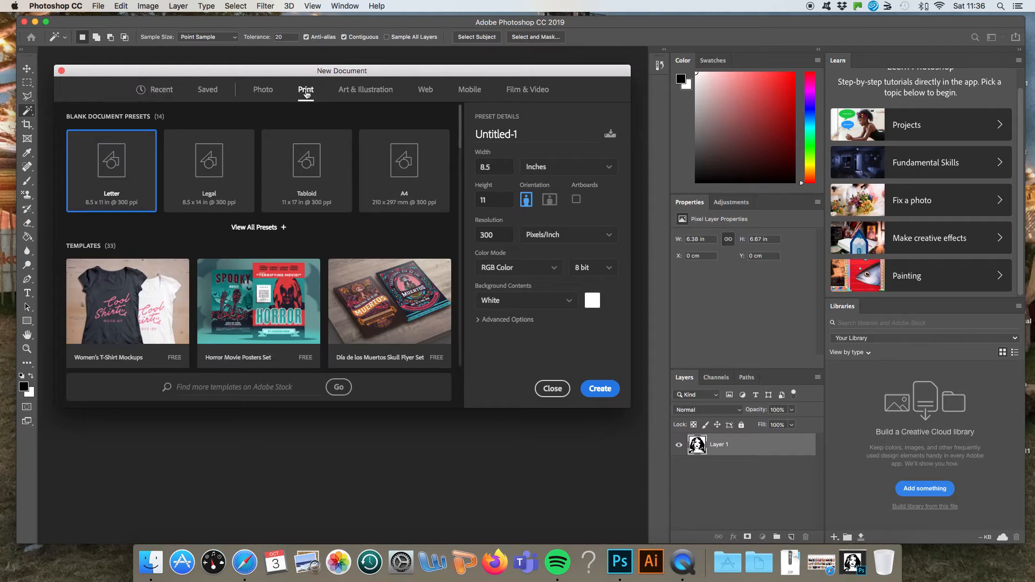
{"action": "left_click", "coordinate": [259, 227]}
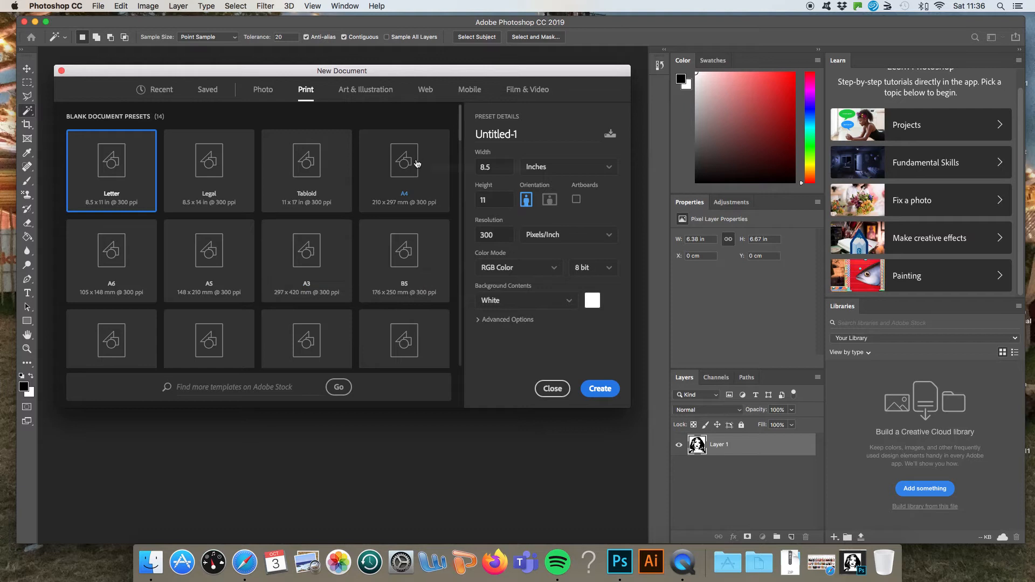
{"action": "left_click", "coordinate": [447, 206]}
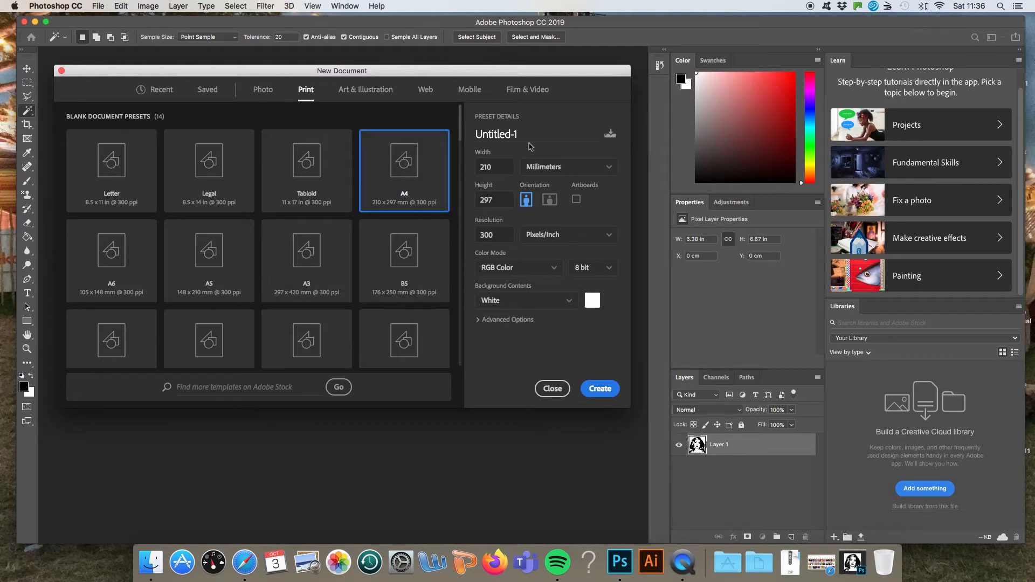
{"action": "left_click", "coordinate": [520, 134]}
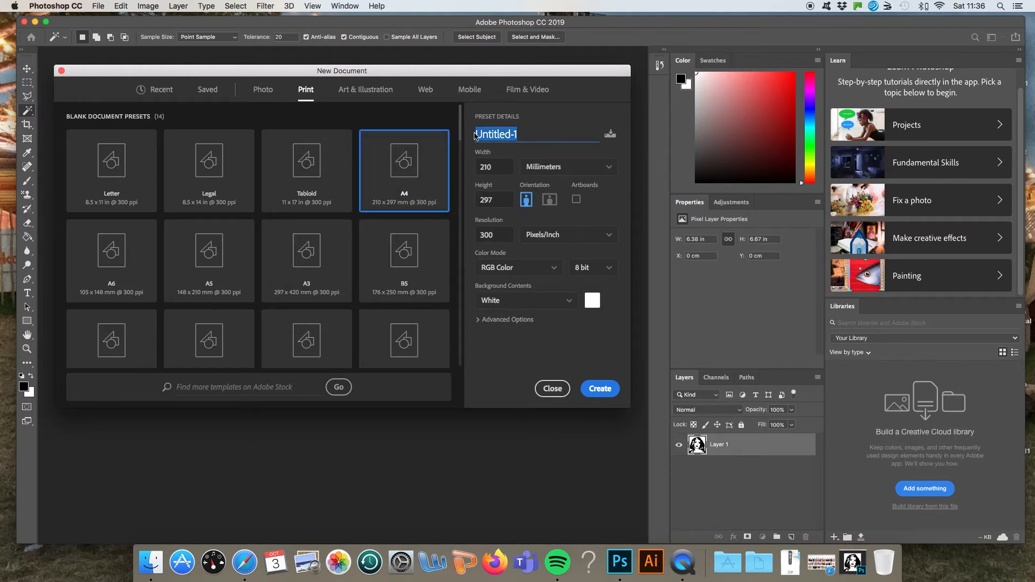
{"action": "type", "text": "PUNK"}
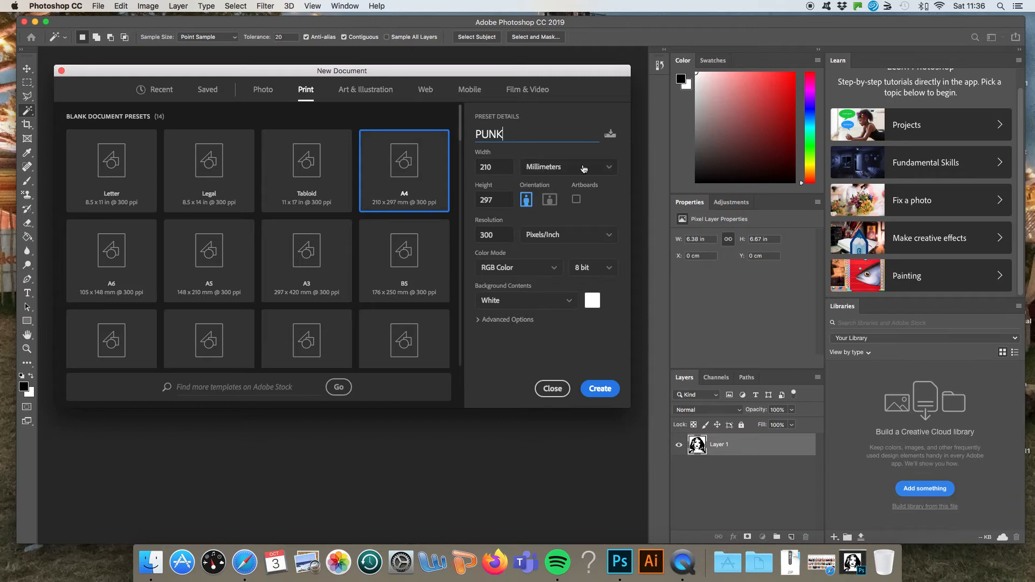
Step: Set the document units to centimeters, keep RGB Color as the color mode, and create the document
{"action": "left_click", "coordinate": [561, 167]}
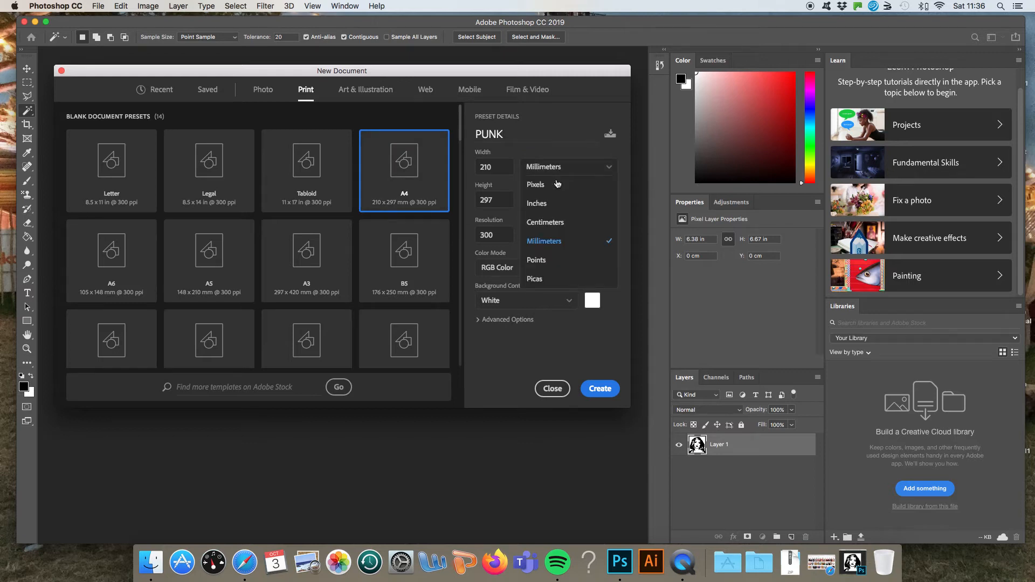
{"action": "left_click", "coordinate": [545, 223]}
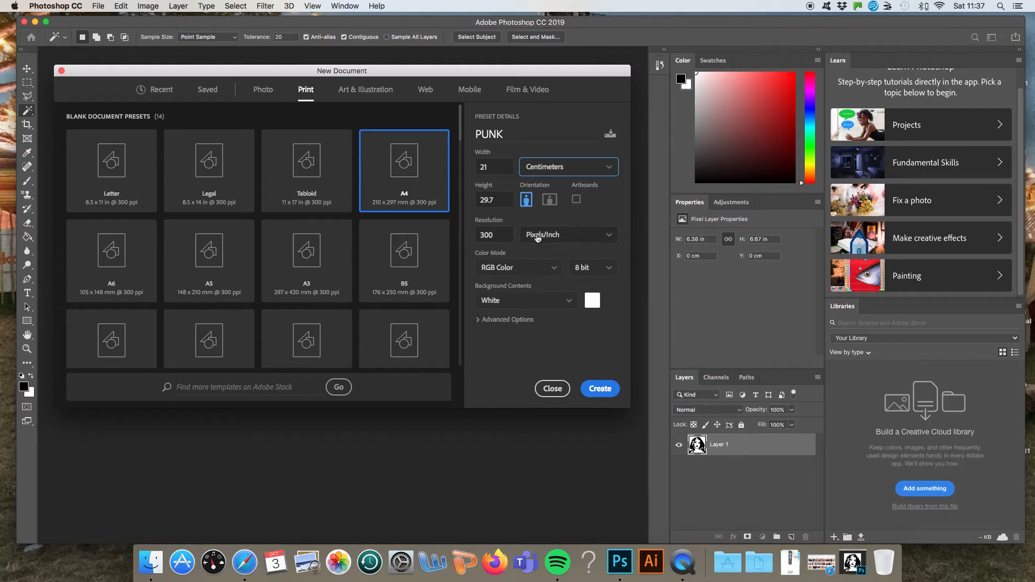
{"action": "left_click", "coordinate": [505, 269]}
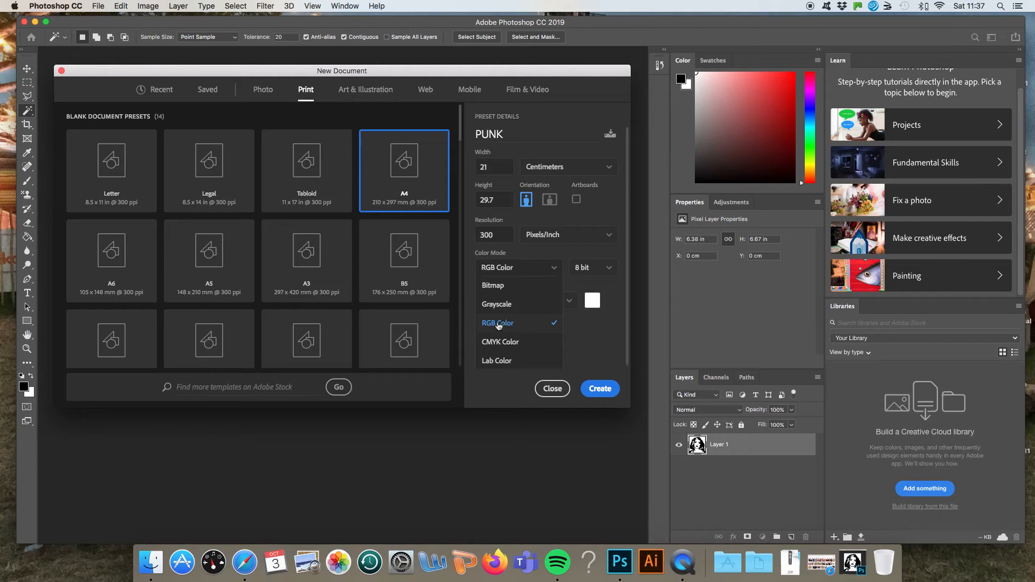
{"action": "left_click", "coordinate": [596, 330]}
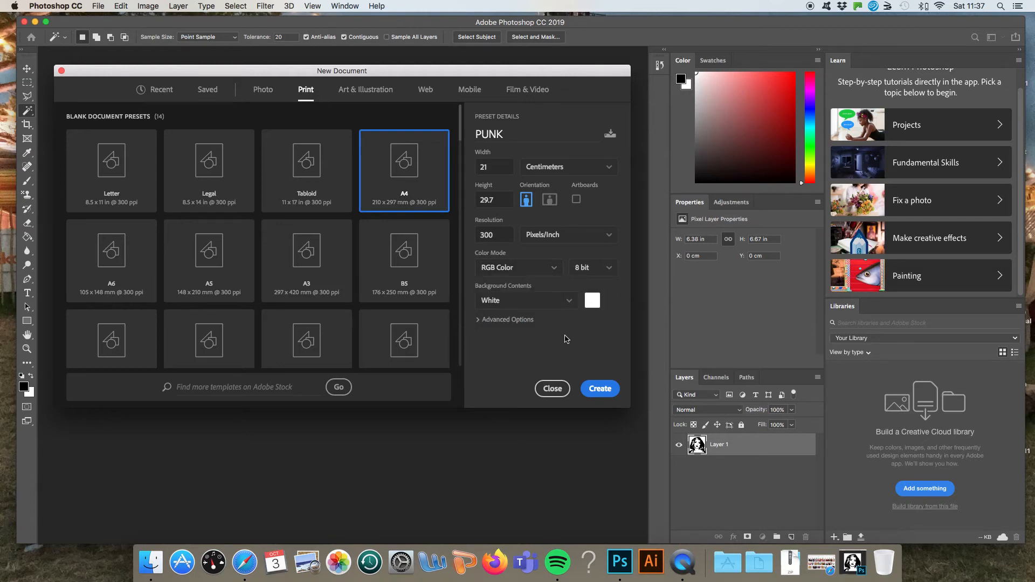
{"action": "left_click", "coordinate": [604, 393]}
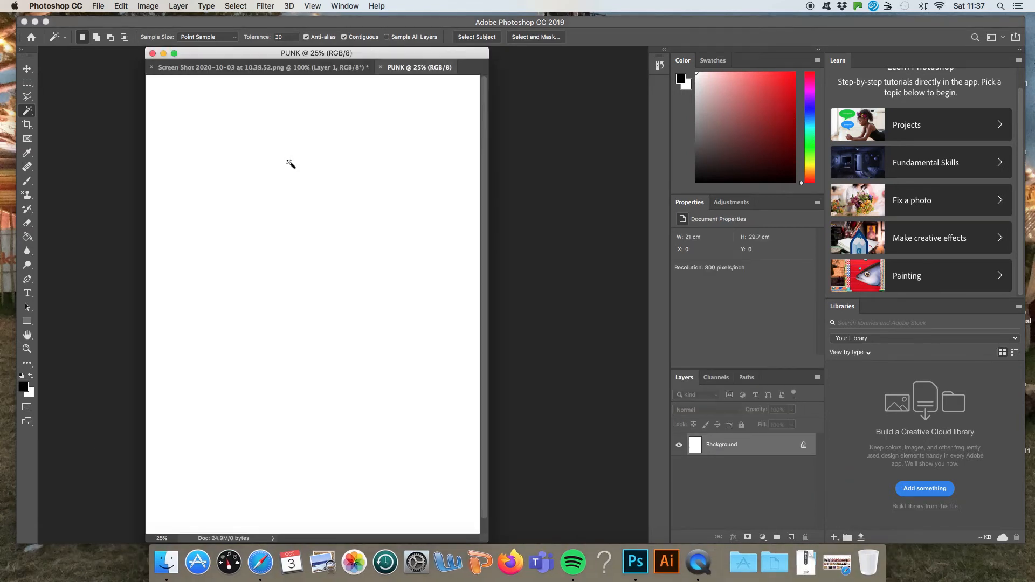
Step: Float both the PUNK document and the portrait screenshot in separate windows
{"action": "left_click_drag", "start_coordinate": [368, 56], "coordinate": [332, 58]}
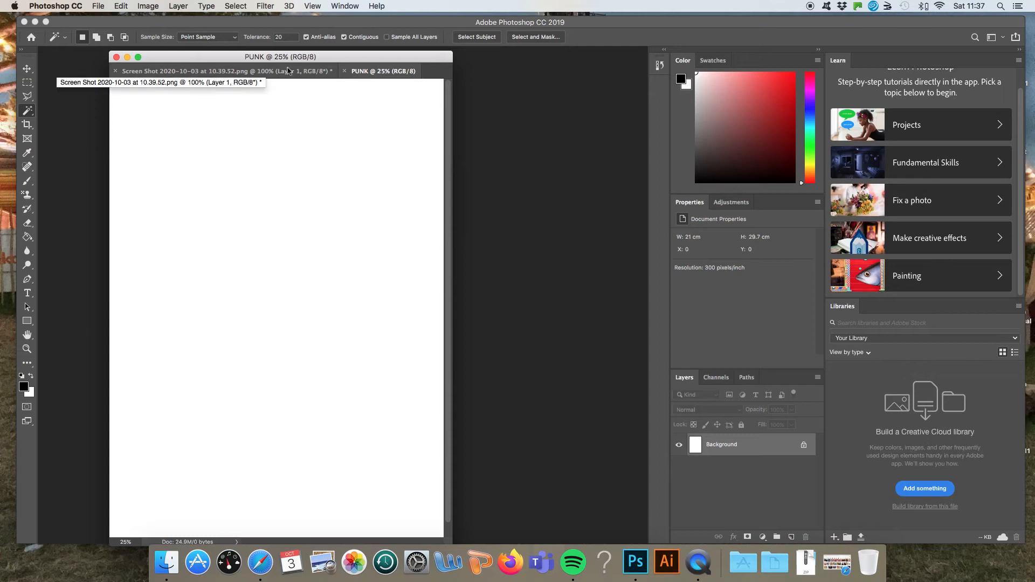
{"action": "left_click", "coordinate": [227, 71]}
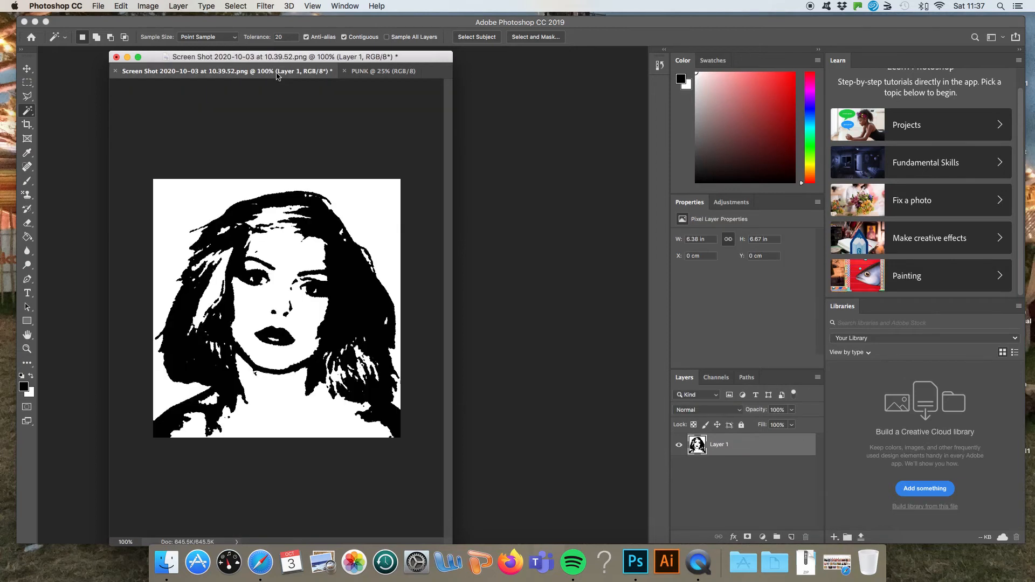
{"action": "left_click", "coordinate": [374, 71]}
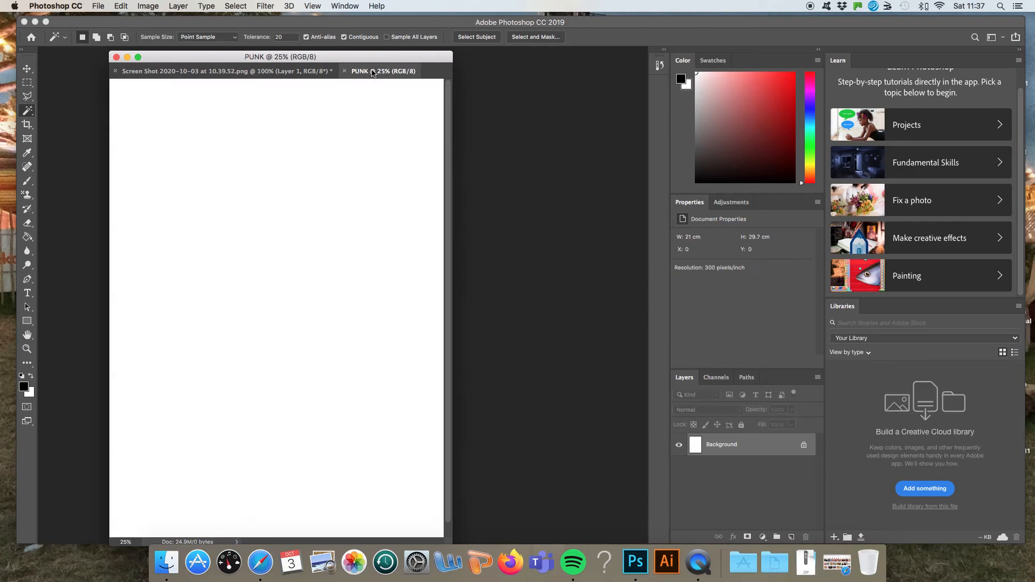
{"action": "left_click", "coordinate": [345, 5]}
{"action": "mouse_move", "coordinate": [344, 20]}
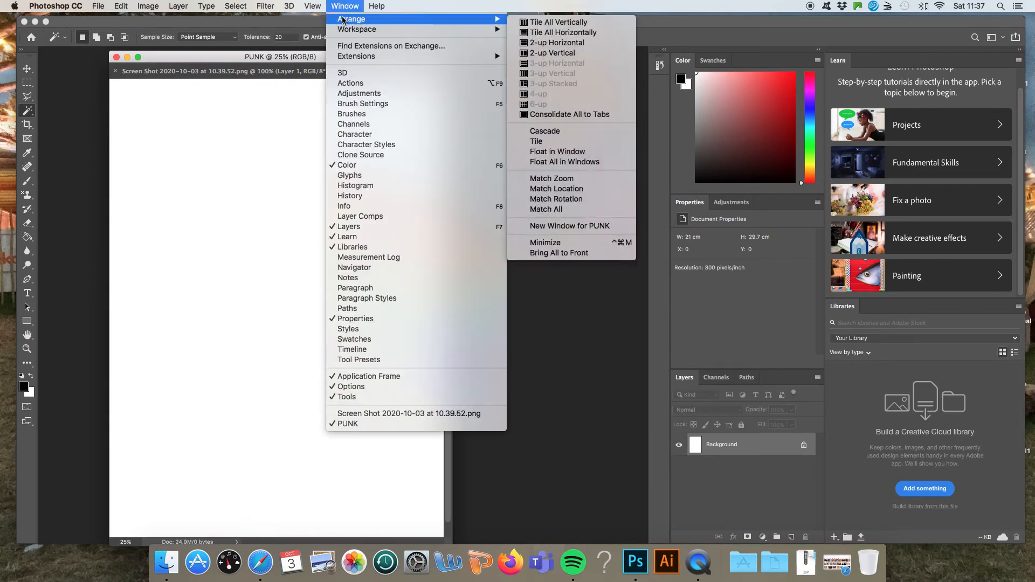
{"action": "left_click", "coordinate": [567, 162]}
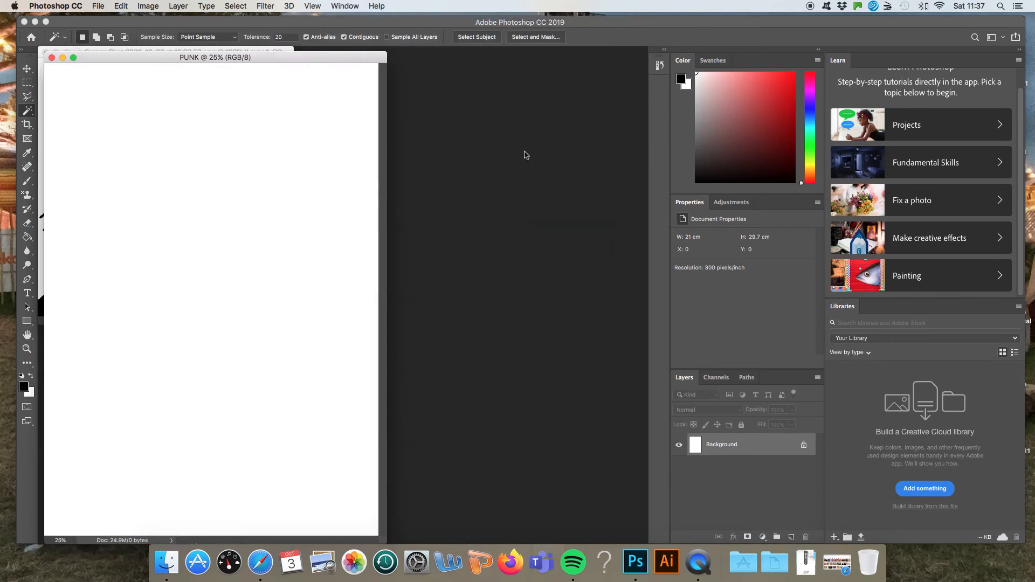
Step: Rearrange the floating windows so the portrait overlaps the right edge of the blank PUNK page
{"action": "left_click_drag", "start_coordinate": [200, 59], "coordinate": [398, 57]}
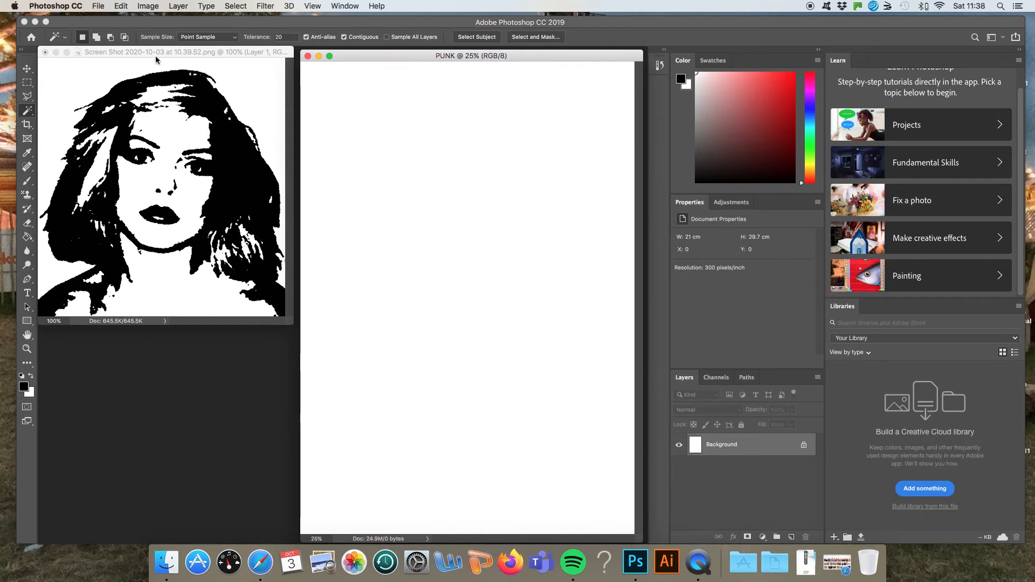
{"action": "left_click_drag", "start_coordinate": [156, 56], "coordinate": [634, 111]}
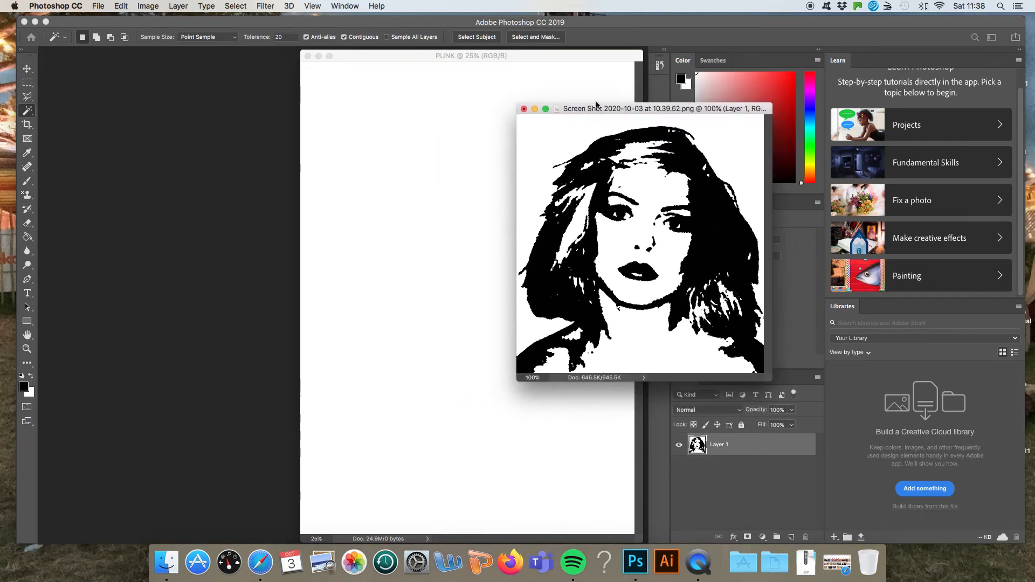
{"action": "left_click_drag", "start_coordinate": [574, 56], "coordinate": [351, 59]}
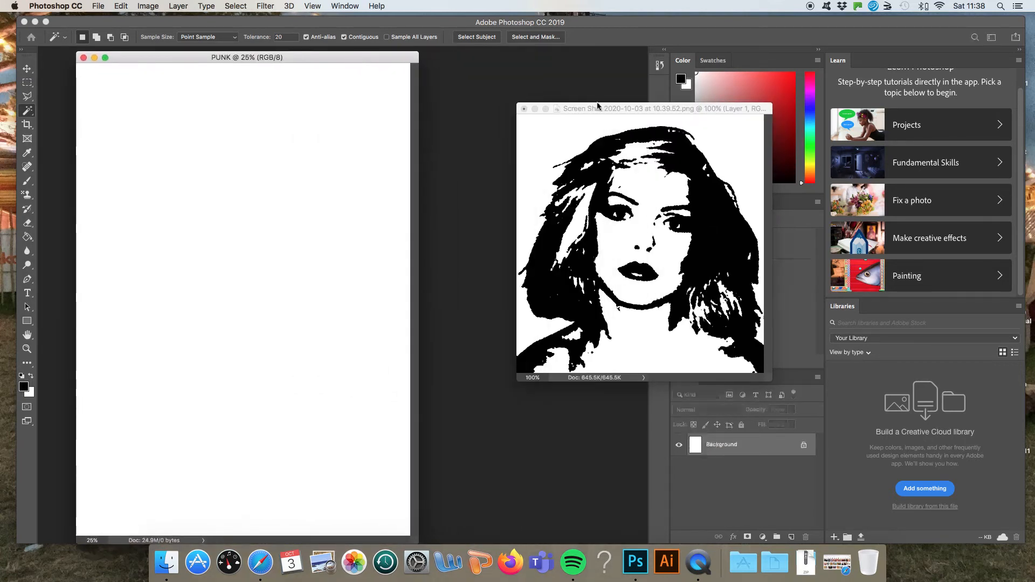
{"action": "left_click_drag", "start_coordinate": [598, 110], "coordinate": [511, 65]}
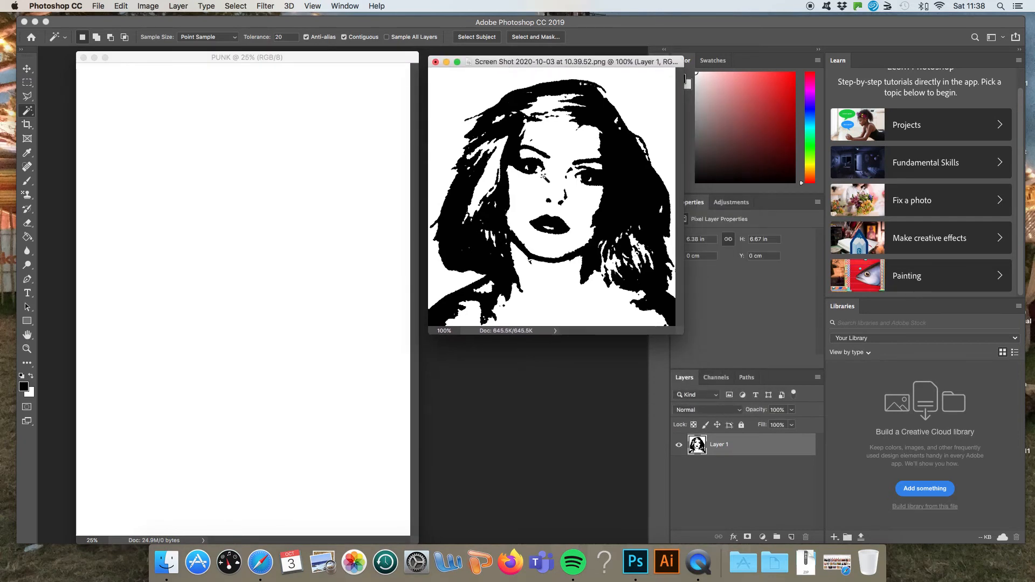
{"action": "left_click_drag", "start_coordinate": [501, 64], "coordinate": [414, 86]}
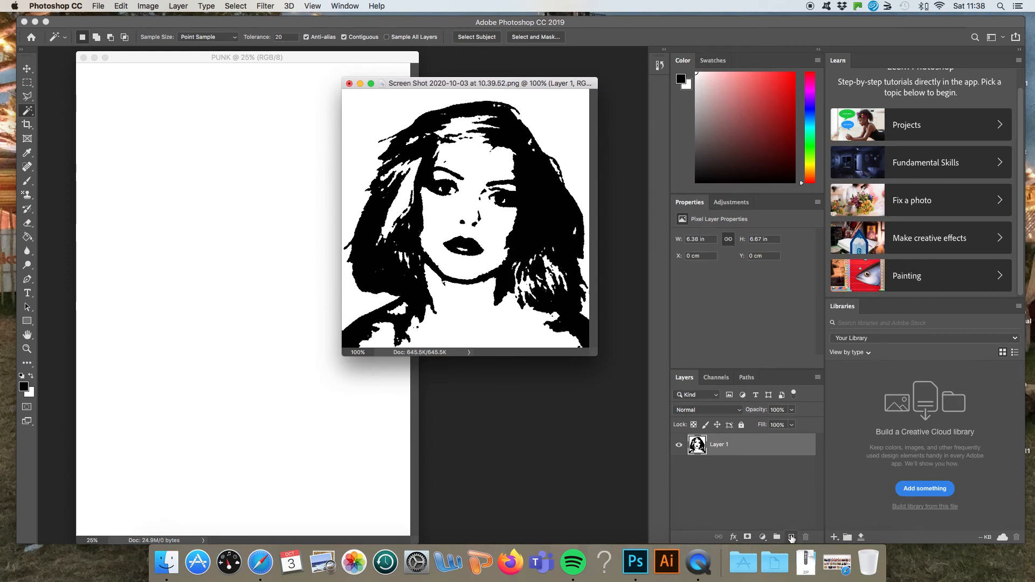
Step: Add an empty layer above the portrait and delete it again
{"action": "left_click", "coordinate": [791, 537]}
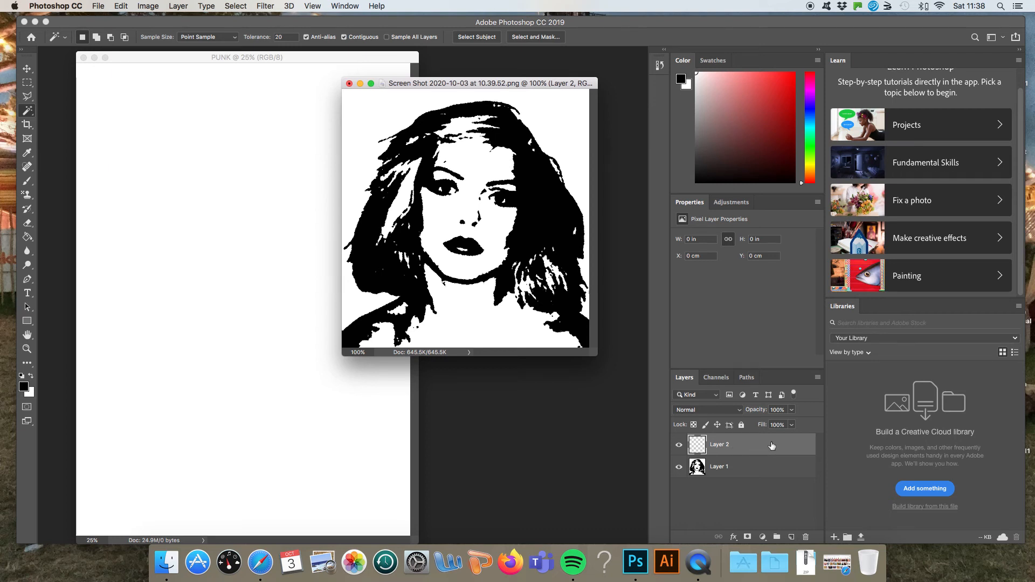
{"action": "left_click_drag", "start_coordinate": [772, 445], "coordinate": [806, 536]}
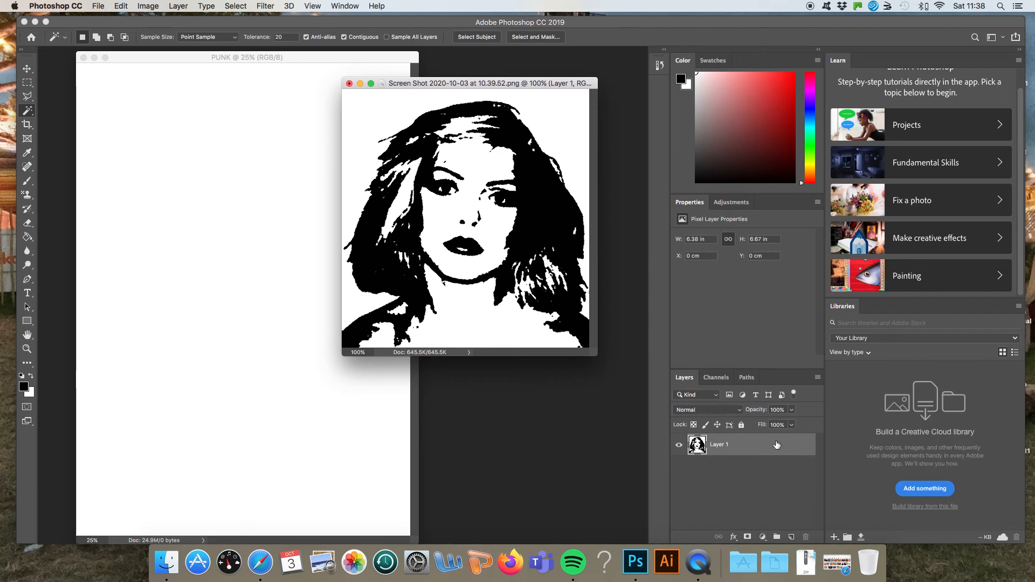
Step: Duplicate Layer 1 of the portrait, hide the original layer, and keep the copy active
{"action": "left_click_drag", "start_coordinate": [751, 447], "coordinate": [791, 537]}
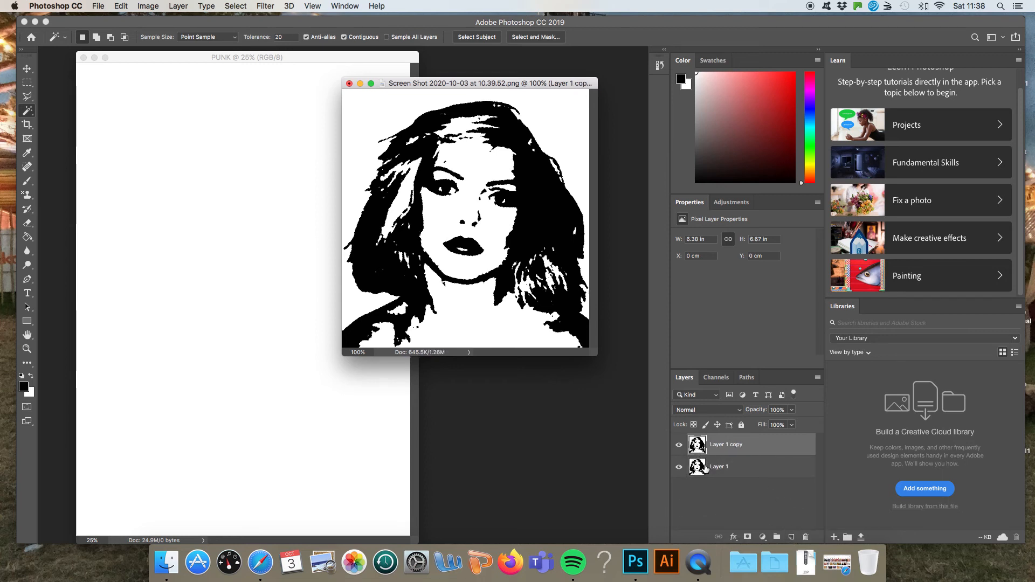
{"action": "left_click", "coordinate": [747, 473]}
{"action": "left_click", "coordinate": [728, 450]}
{"action": "left_click", "coordinate": [728, 471]}
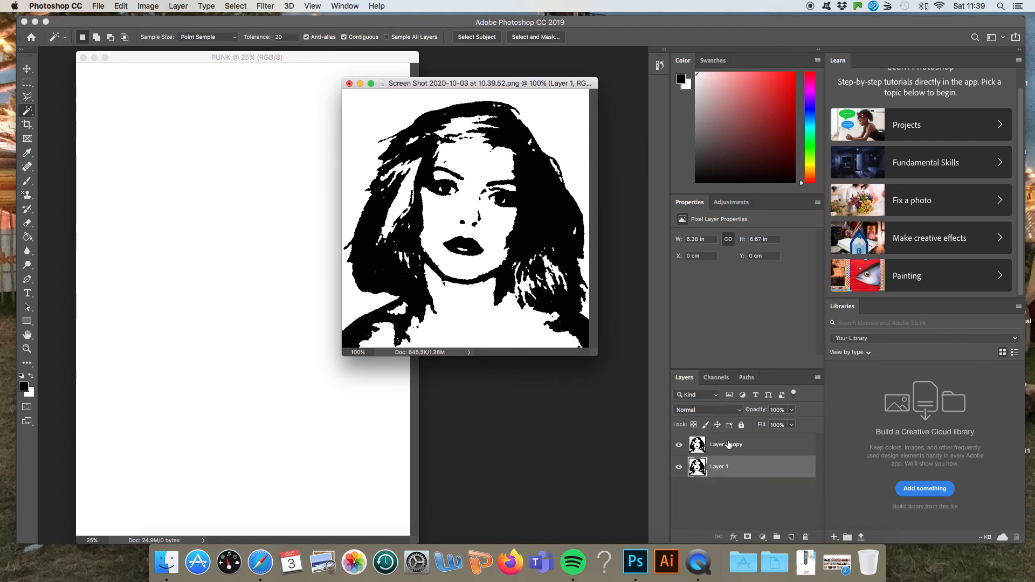
{"action": "left_click", "coordinate": [729, 444]}
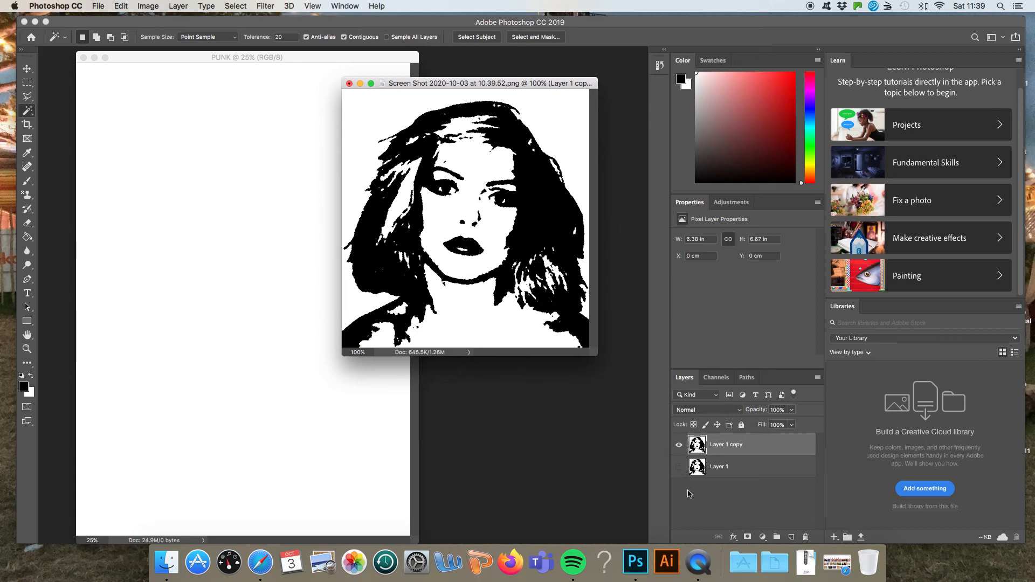
{"action": "left_click", "coordinate": [675, 464]}
{"action": "left_click_drag", "start_coordinate": [545, 85], "coordinate": [512, 149]}
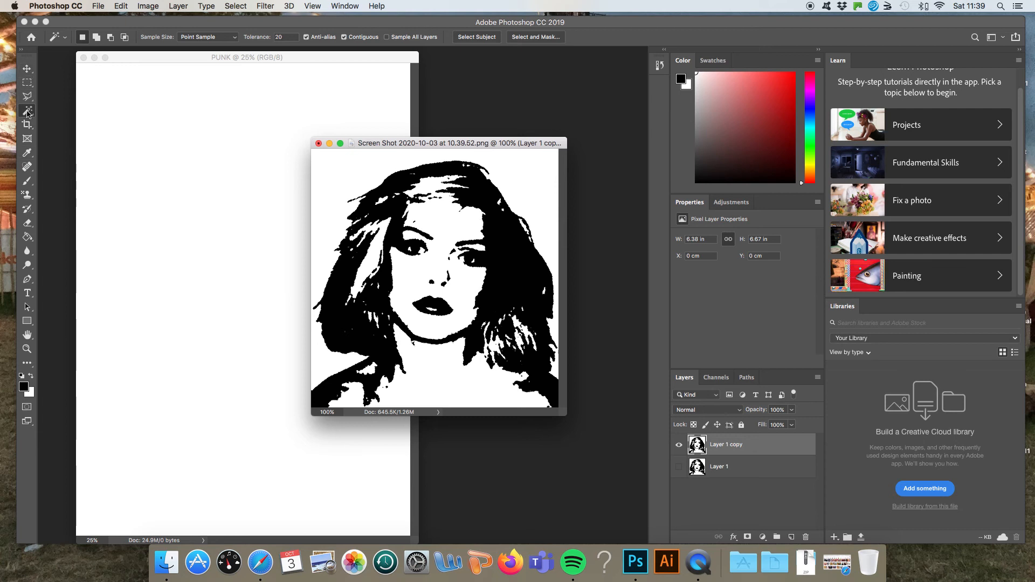
{"action": "left_click", "coordinate": [28, 112]}
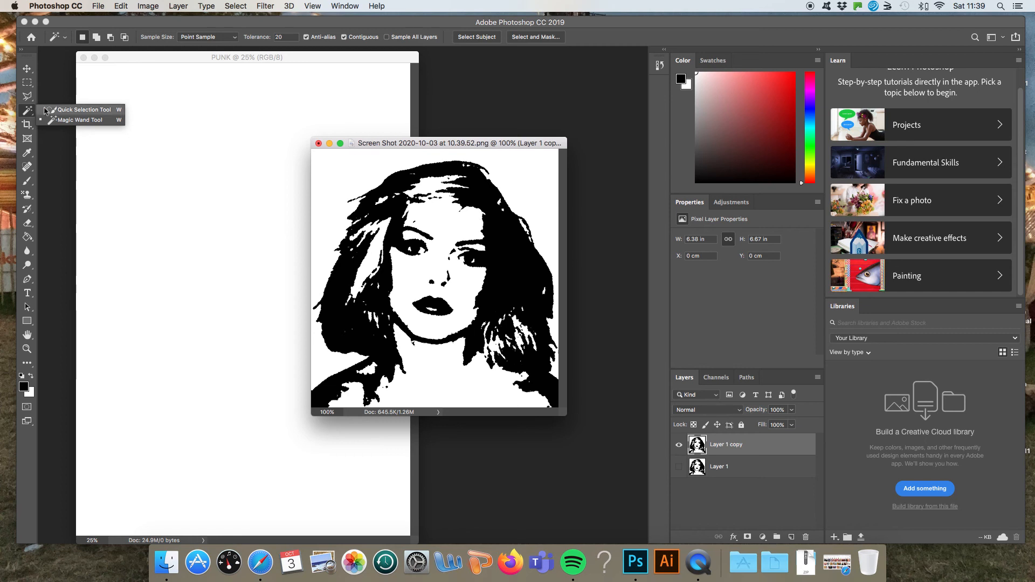
{"action": "left_click", "coordinate": [60, 111]}
{"action": "left_click", "coordinate": [28, 112]}
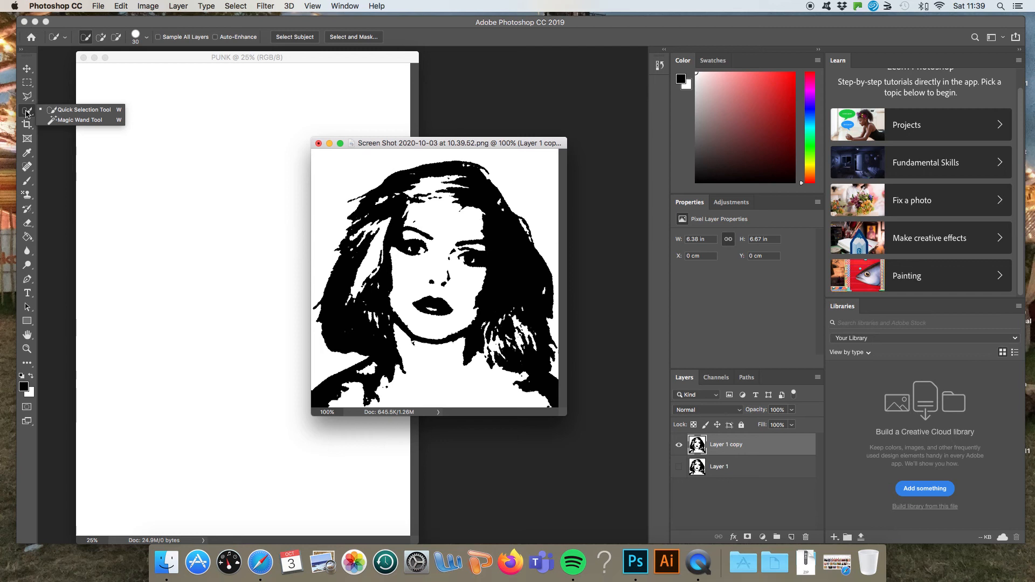
{"action": "left_click", "coordinate": [64, 120]}
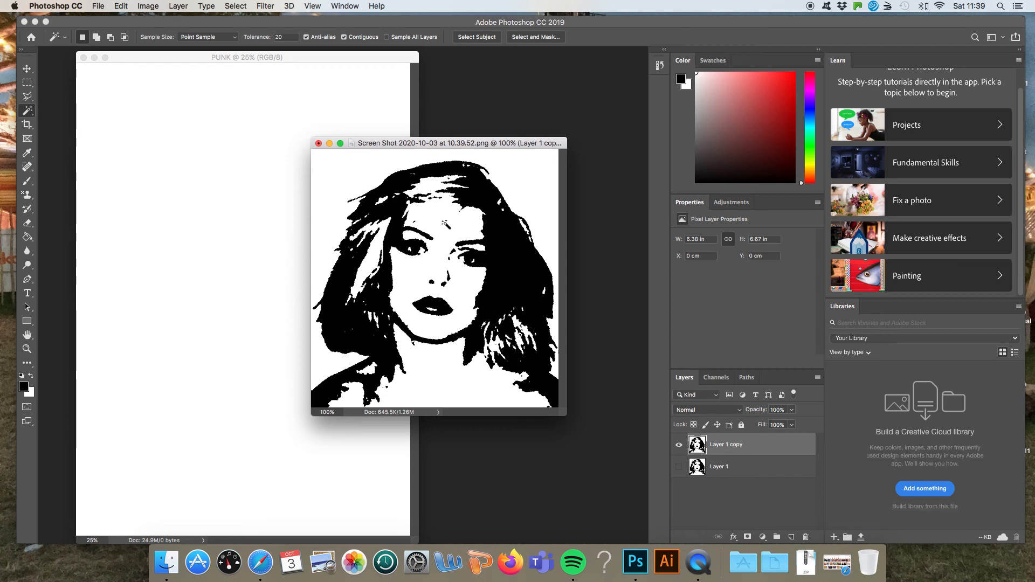
Step: Delete all white areas from Layer 1 copy using a Magic Wand selection extended with Similar, and deselect
{"action": "left_click", "coordinate": [363, 185]}
{"action": "left_click", "coordinate": [241, 8]}
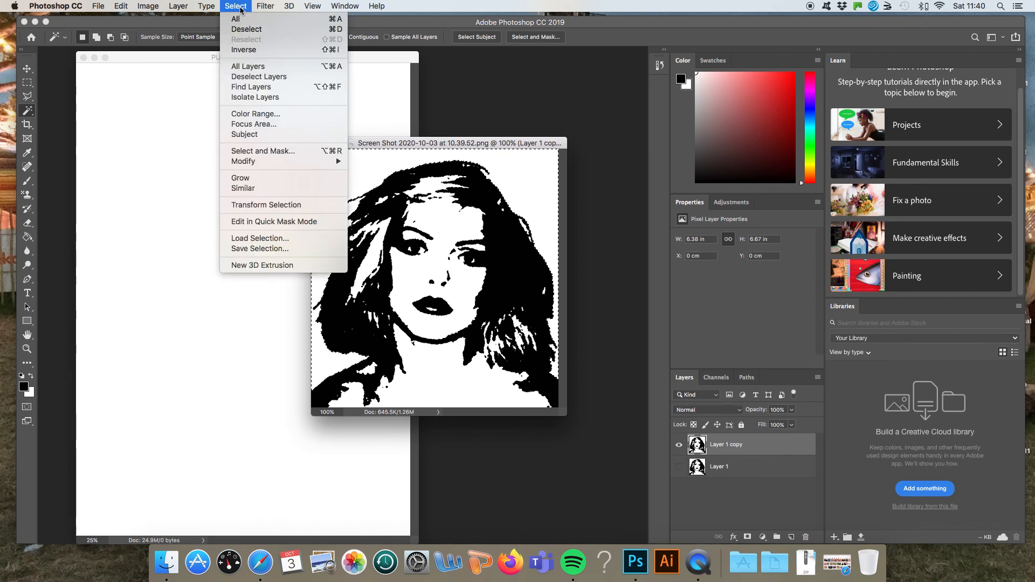
{"action": "left_click", "coordinate": [246, 189]}
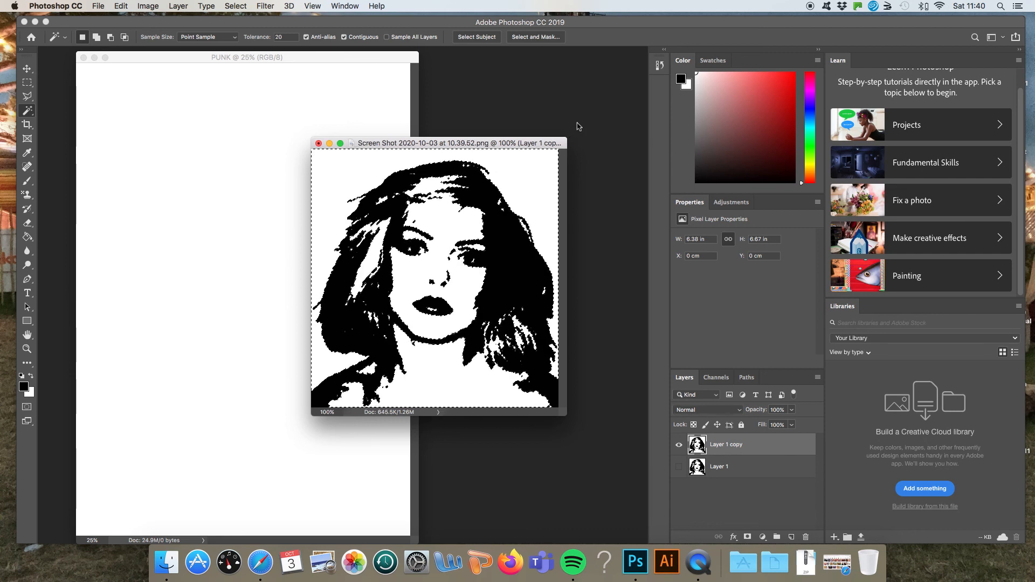
{"action": "key", "text": "Delete"}
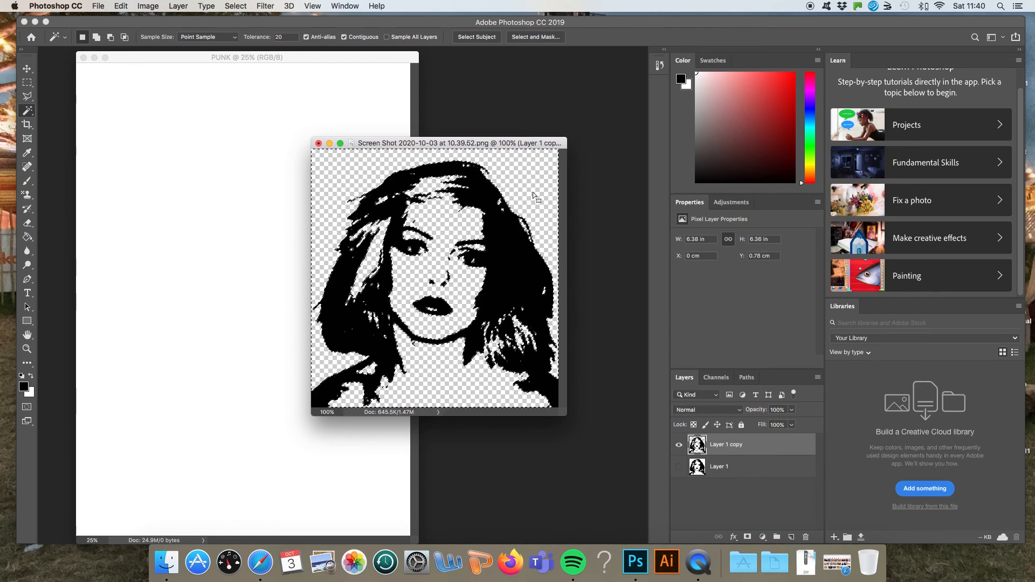
{"action": "left_click", "coordinate": [241, 4]}
{"action": "left_click", "coordinate": [241, 31]}
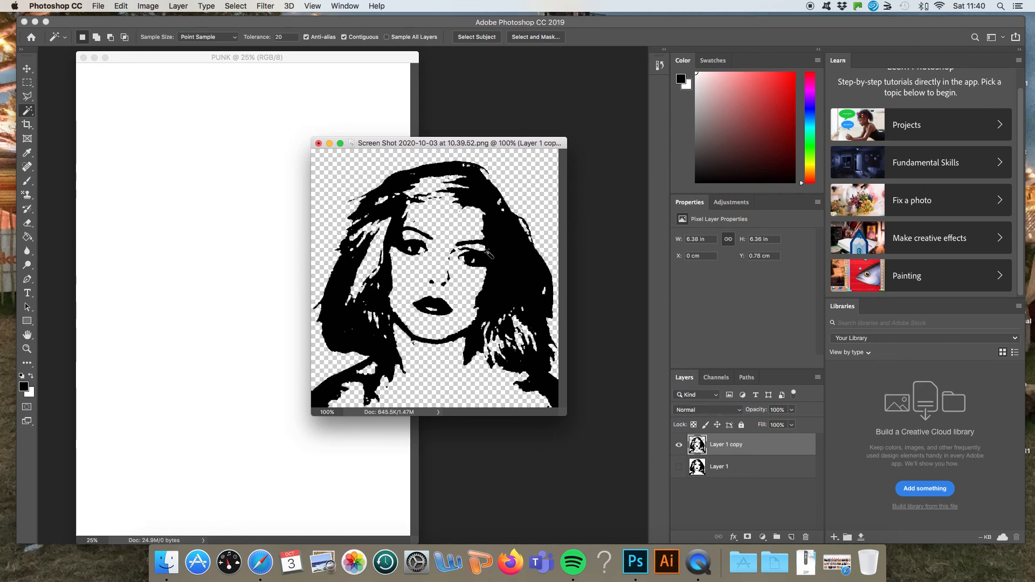
Step: Compare the cut-out copy with the original by briefly showing Layer 1, and place the portrait window beside the PUNK page
{"action": "left_click_drag", "start_coordinate": [459, 146], "coordinate": [542, 116]}
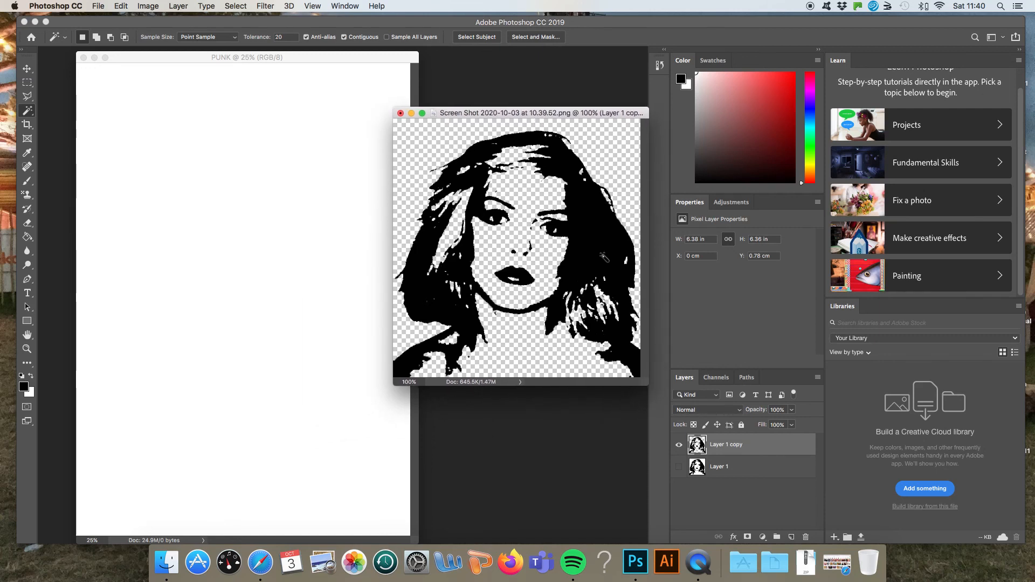
{"action": "left_click", "coordinate": [679, 468]}
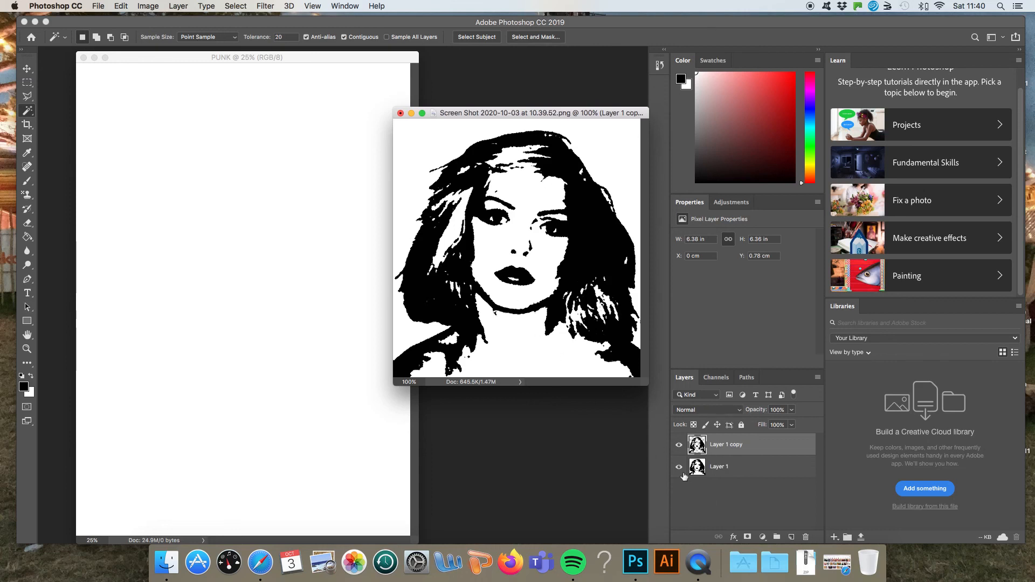
{"action": "left_click", "coordinate": [679, 467]}
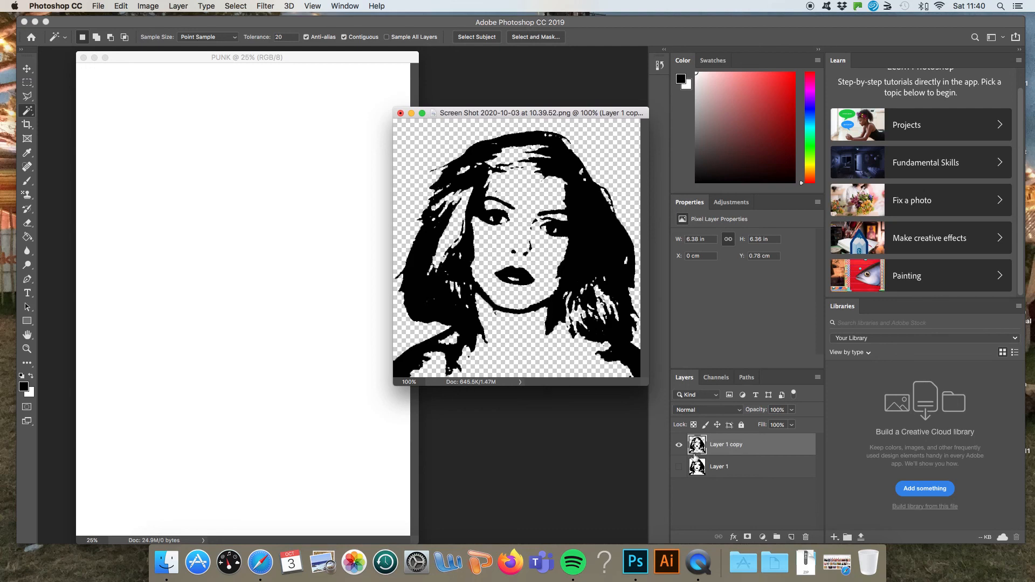
{"action": "left_click_drag", "start_coordinate": [449, 114], "coordinate": [482, 89]}
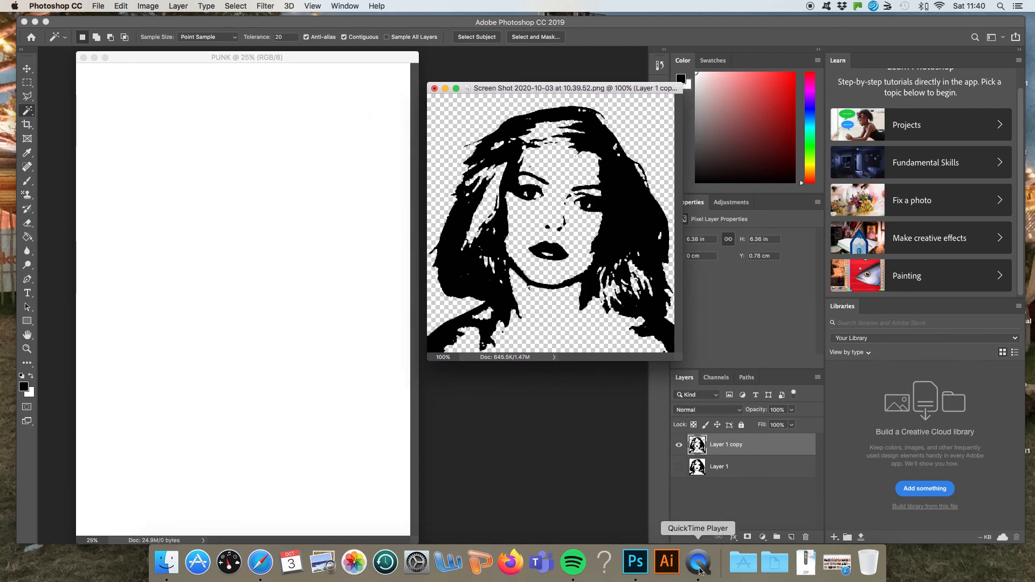